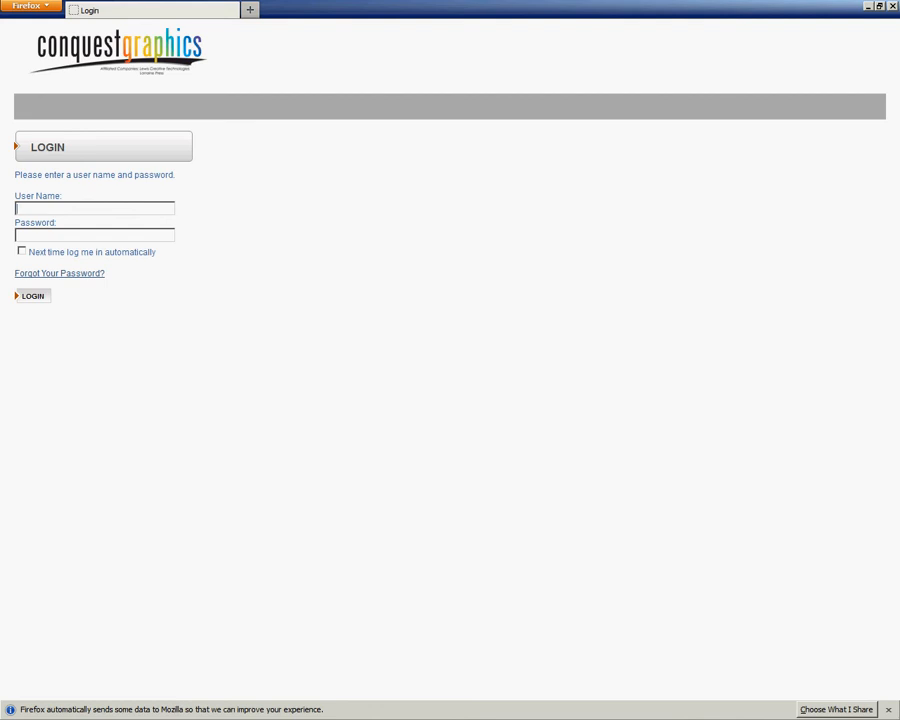
Sign in with the saved account credentials and start a Conquest Graphics Business Card job.
{"action": "type", "text": "c"}
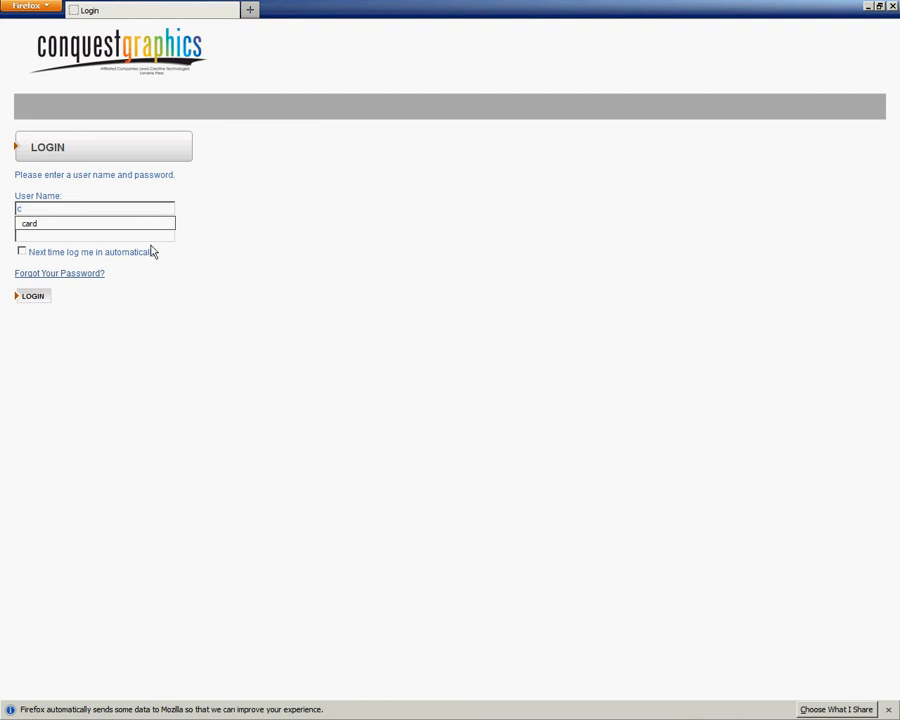
{"action": "left_click", "coordinate": [82, 226]}
{"action": "left_click", "coordinate": [53, 234]}
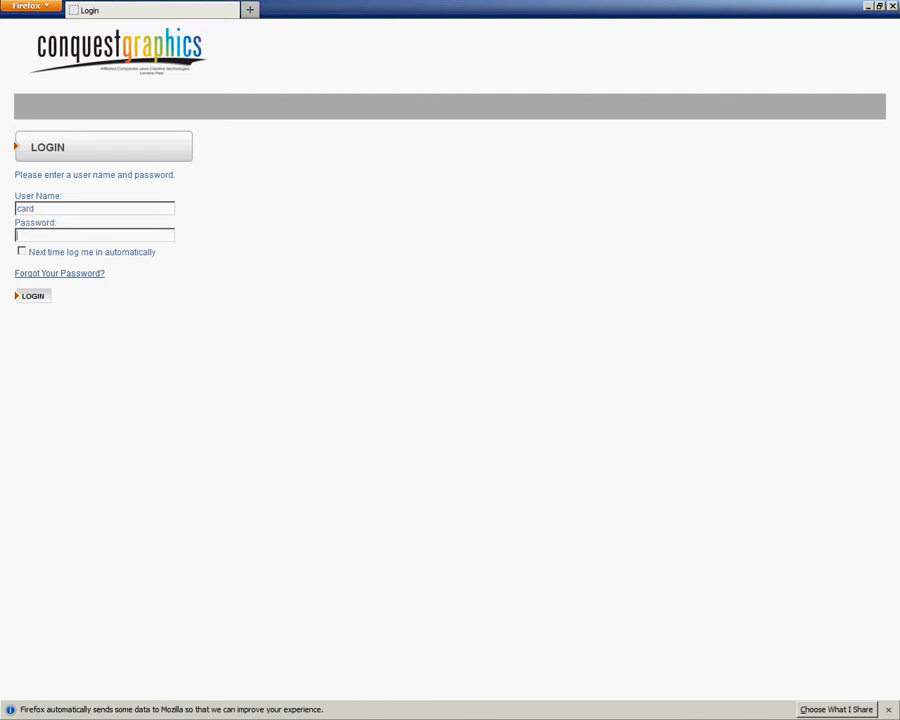
{"action": "type", "text": "card"}
{"action": "left_click", "coordinate": [38, 297]}
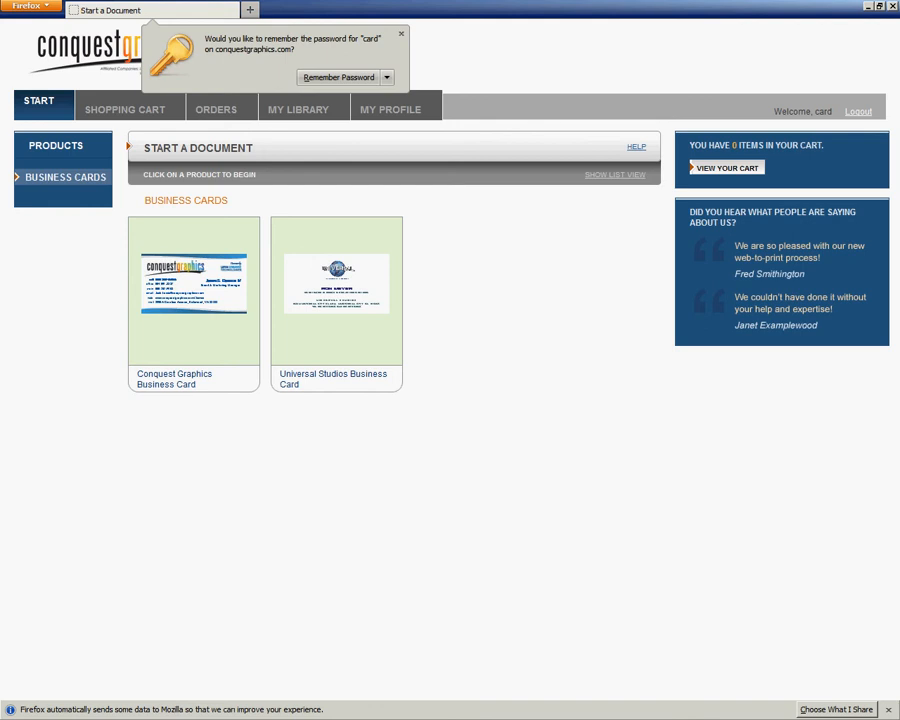
{"action": "left_click", "coordinate": [401, 34]}
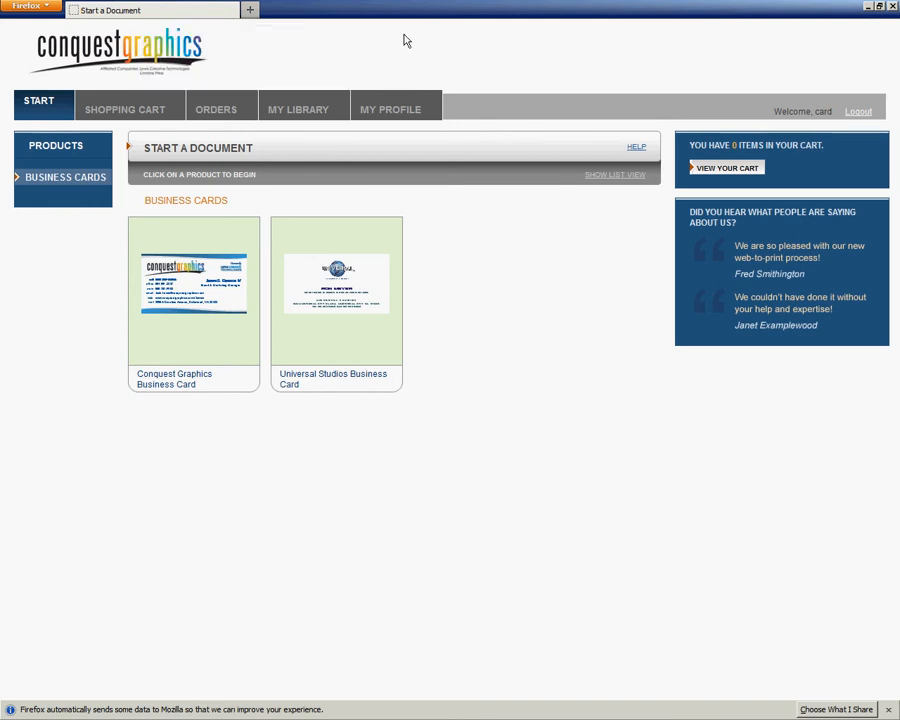
{"action": "left_click", "coordinate": [168, 385]}
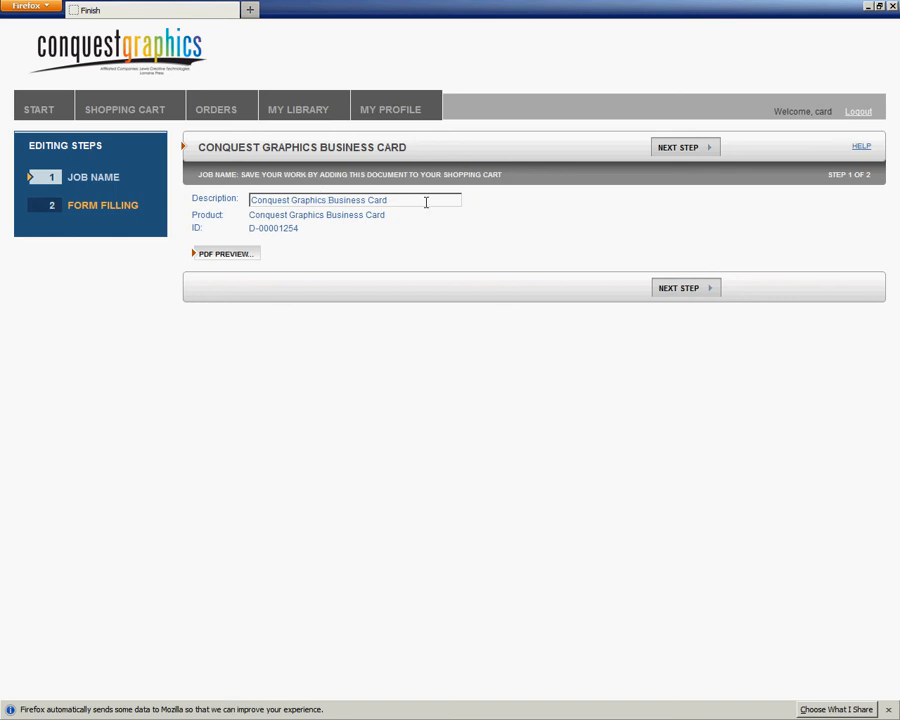
Replace the job description with the cardholder's name and advance to step 2 of 2.
{"action": "left_click_drag", "start_coordinate": [426, 201], "coordinate": [54, 392]}
{"action": "type", "text": "kat"}
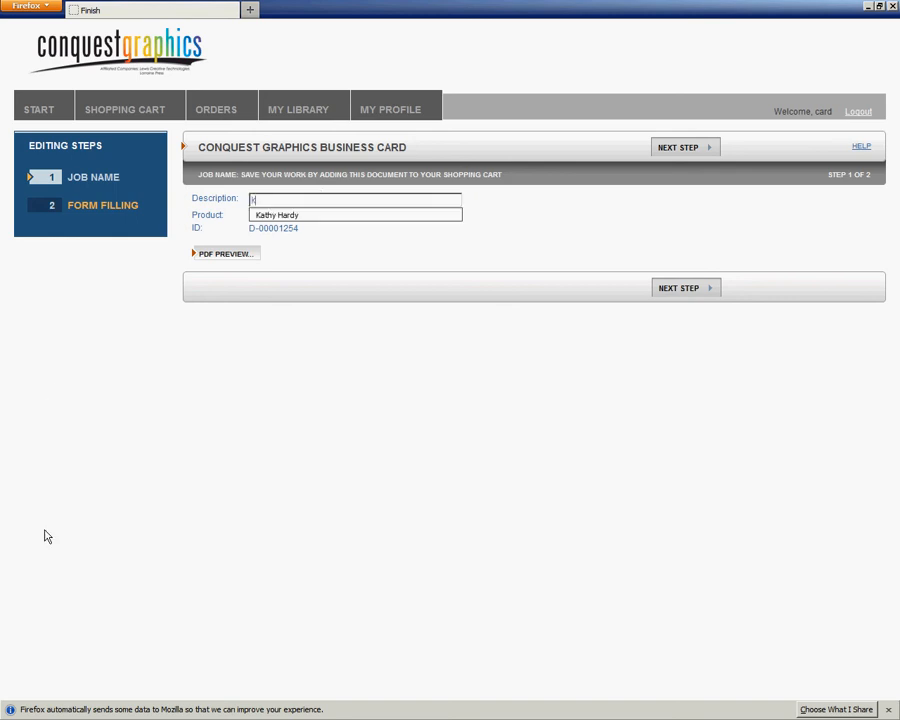
{"action": "left_click", "coordinate": [273, 214]}
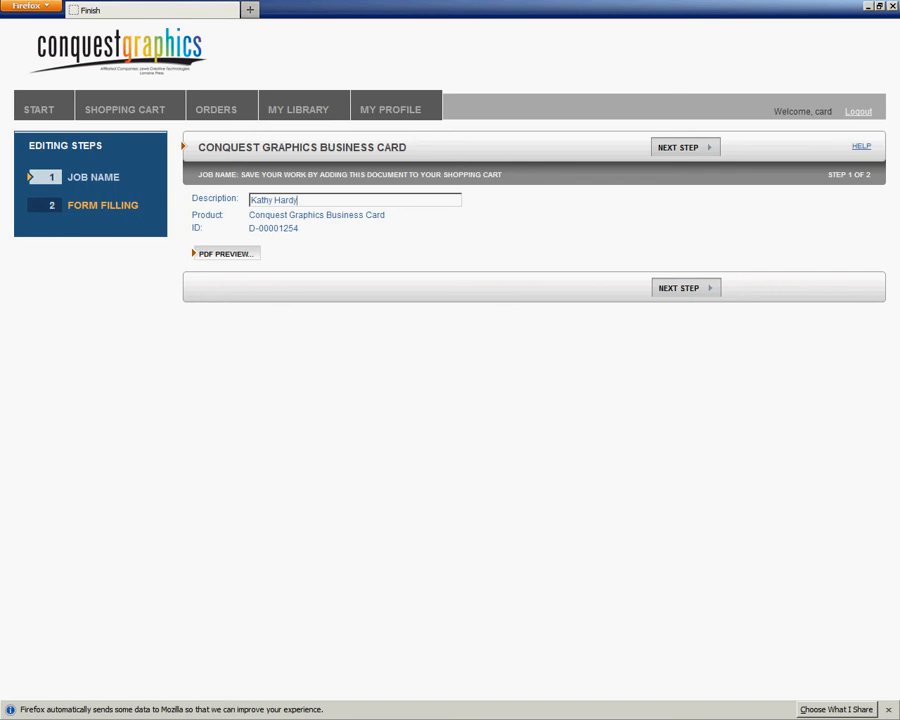
{"action": "left_click", "coordinate": [682, 292]}
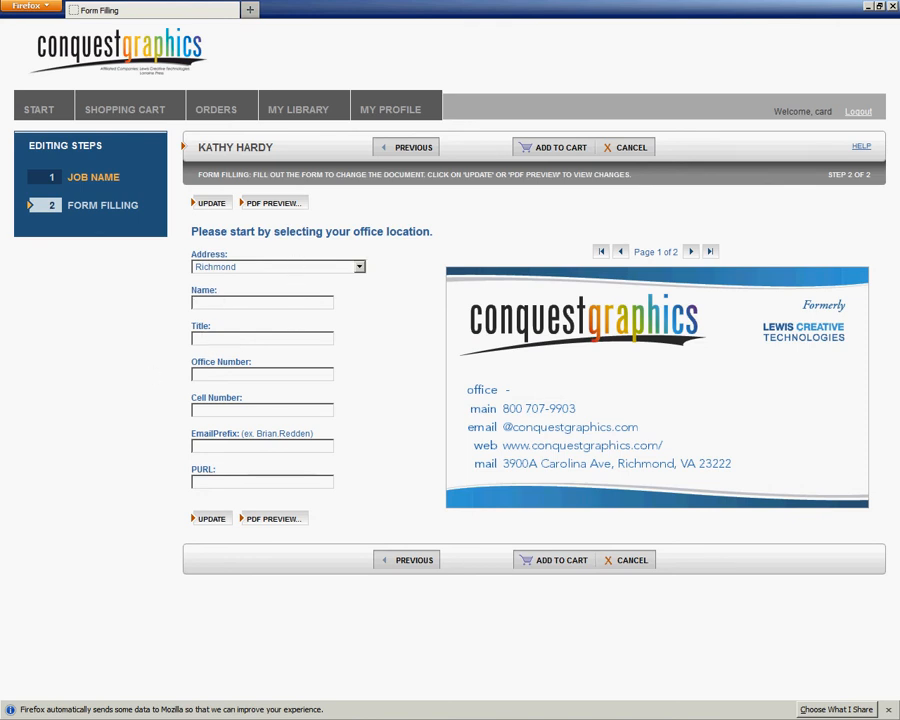
Fill in the cardholder's name and set the title to Account Executive.
{"action": "type", "text": "k"}
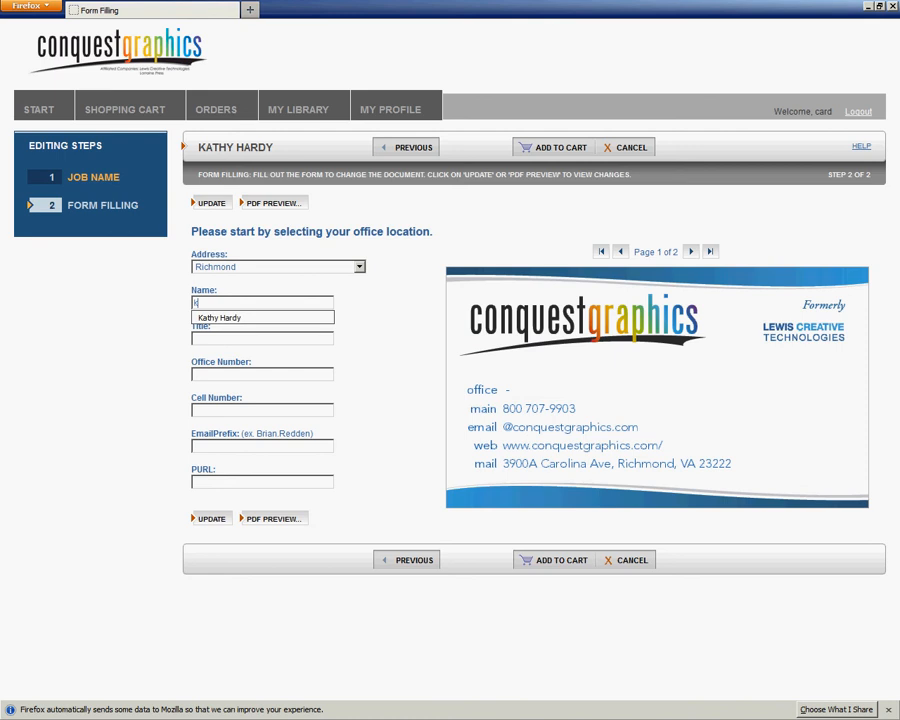
{"action": "left_click", "coordinate": [205, 316]}
{"action": "key", "text": "Tab"}
{"action": "type", "text": "a"}
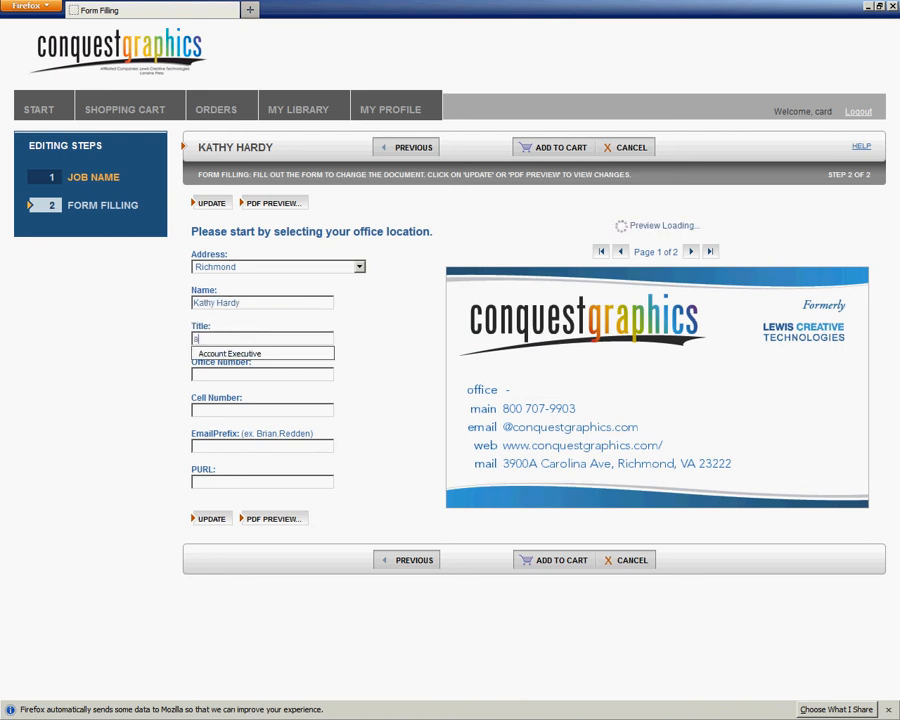
{"action": "left_click", "coordinate": [254, 352]}
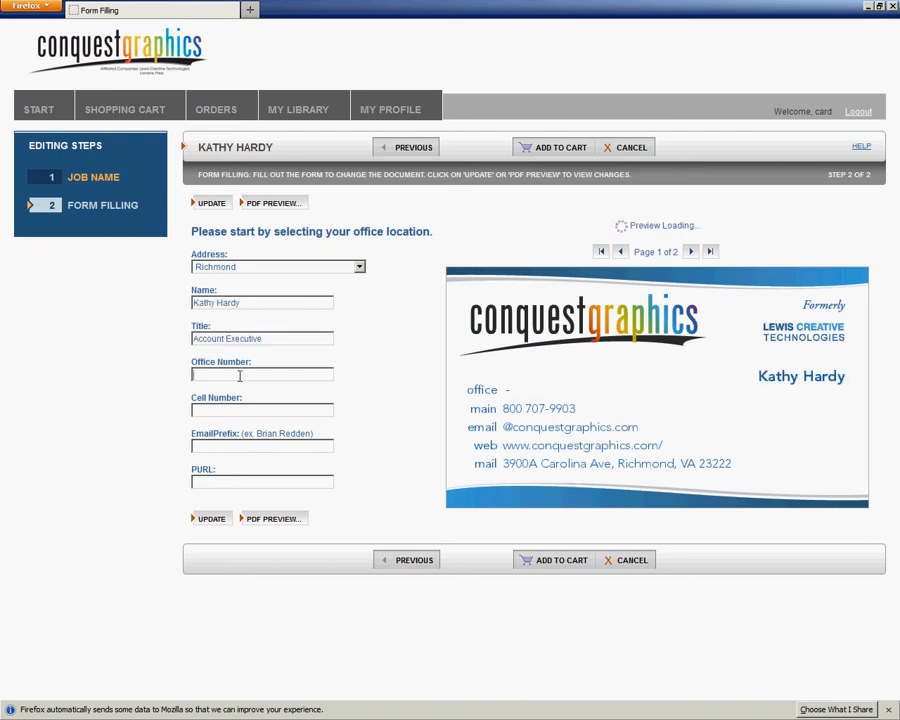
Fill the Office Number and Cell Number fields from the suggested phone numbers.
{"action": "left_click", "coordinate": [240, 376]}
{"action": "type", "text": "8"}
{"action": "left_click", "coordinate": [236, 386]}
{"action": "left_click", "coordinate": [231, 410]}
{"action": "type", "text": "8"}
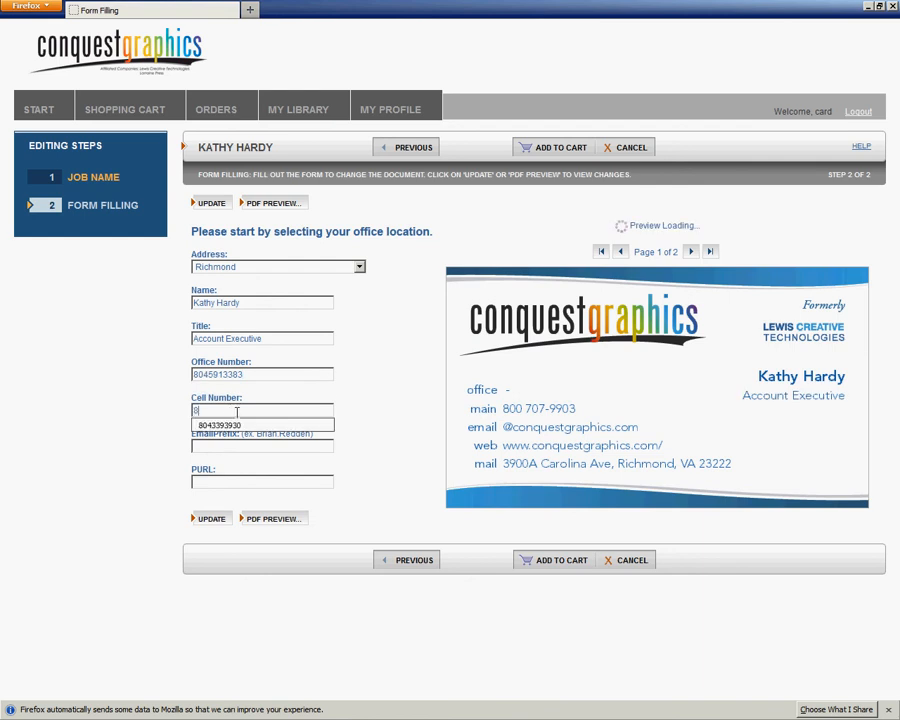
{"action": "left_click", "coordinate": [226, 425]}
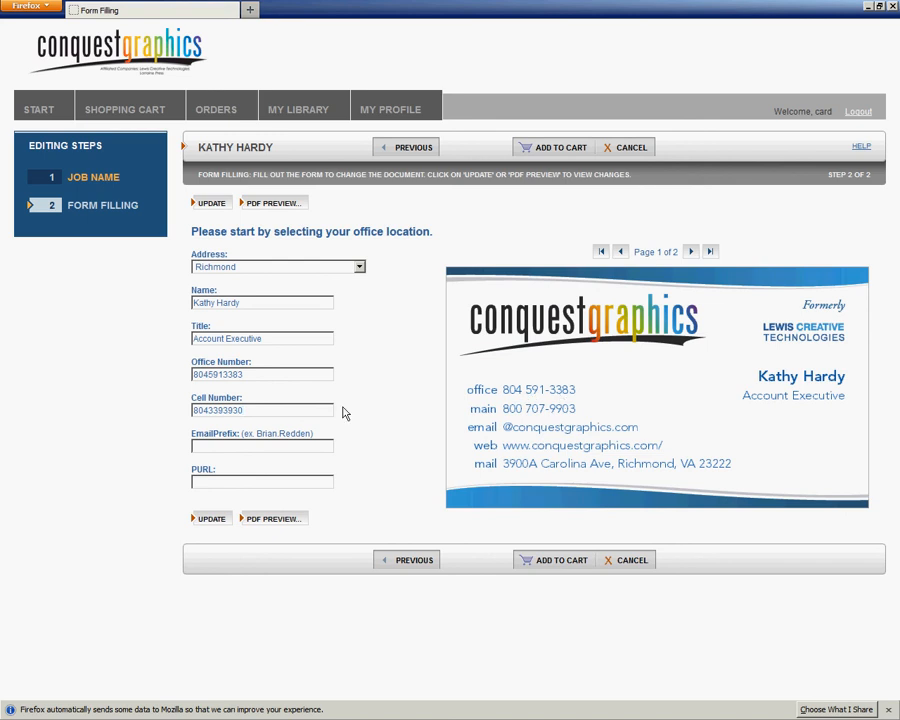
Insert a period after the office number's area code and clear the cell number.
{"action": "left_click", "coordinate": [211, 375]}
{"action": "type", "text": "."}
{"action": "left_click", "coordinate": [240, 410]}
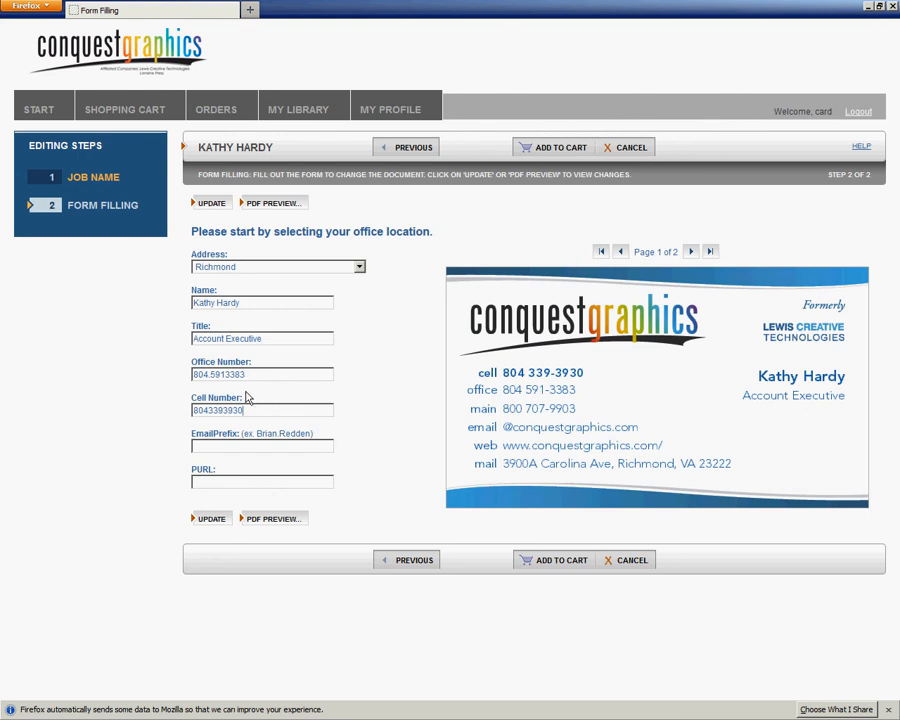
{"action": "left_click_drag", "start_coordinate": [246, 411], "coordinate": [193, 410]}
{"action": "key", "text": "BackSpace"}
{"action": "left_click", "coordinate": [259, 374]}
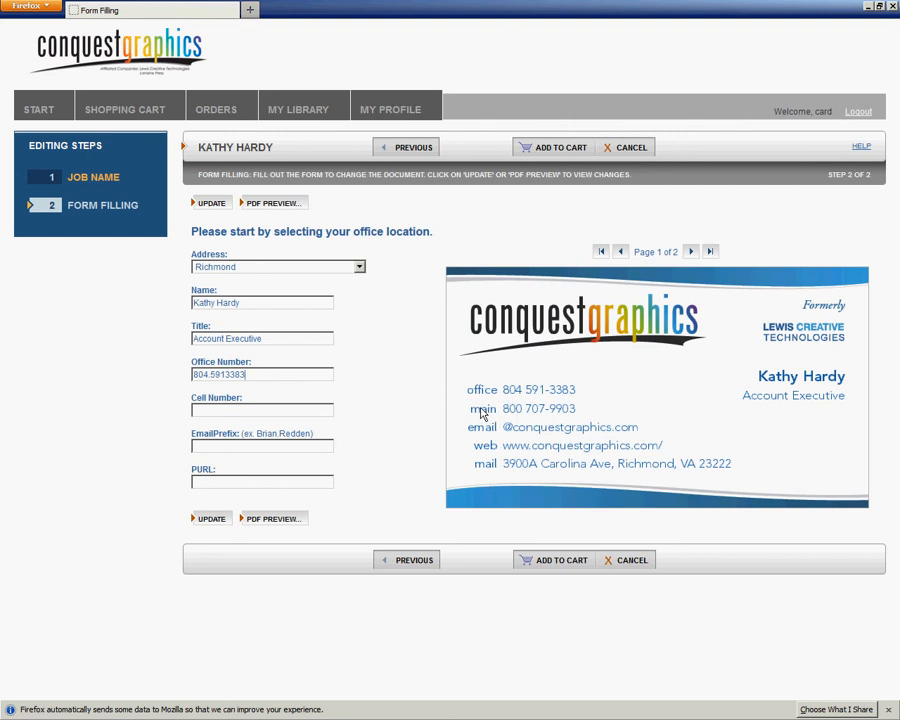
Re-enter the suggested cell number and fill EmailPrefix from its autocomplete suggestion.
{"action": "left_click", "coordinate": [214, 410]}
{"action": "type", "text": "8"}
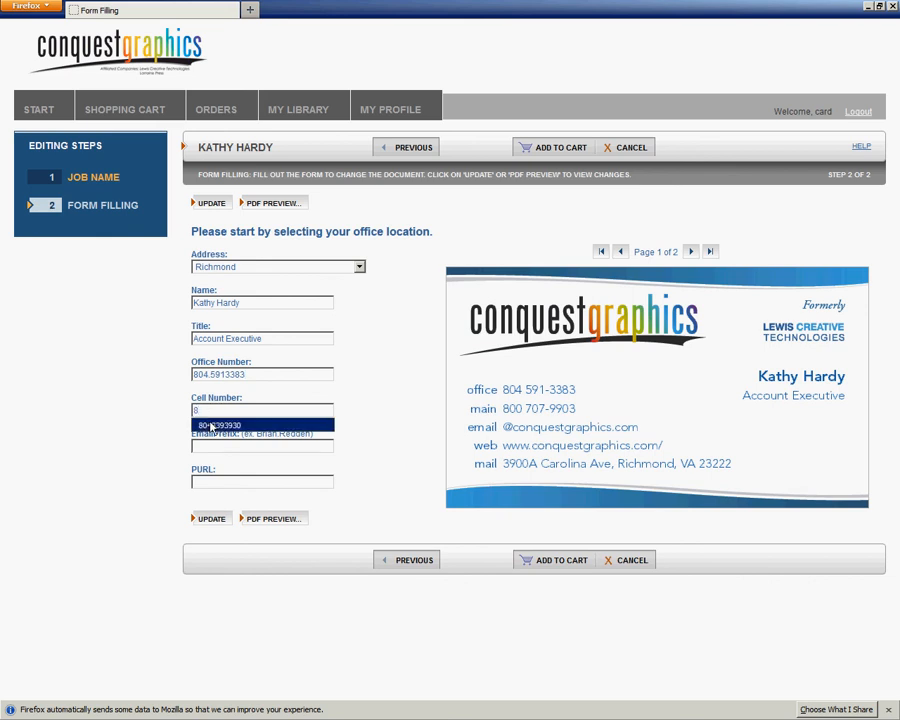
{"action": "left_click", "coordinate": [212, 425]}
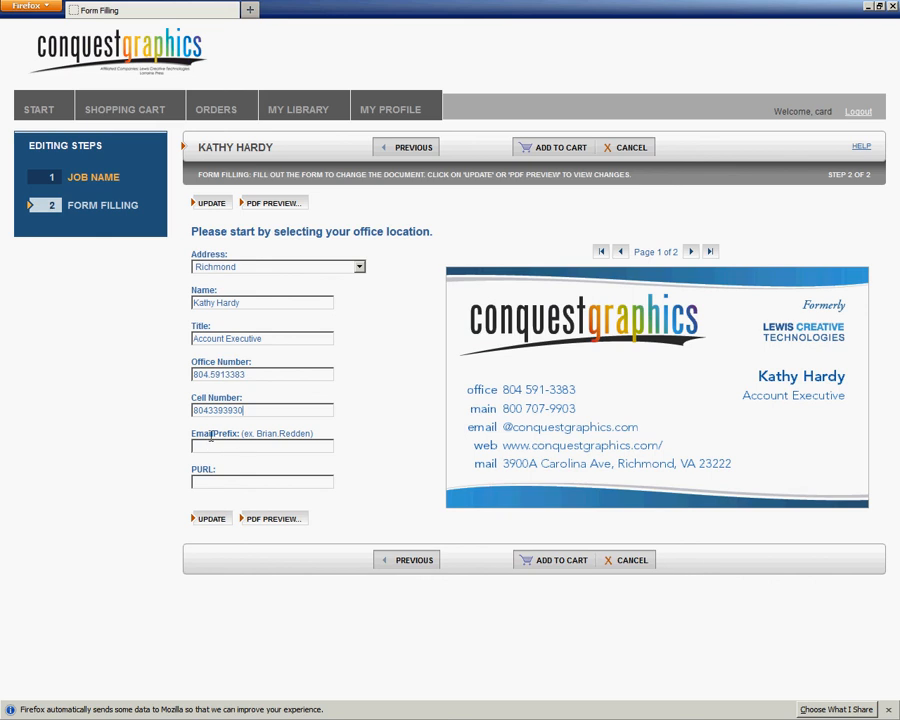
{"action": "left_click", "coordinate": [211, 443]}
{"action": "type", "text": "k"}
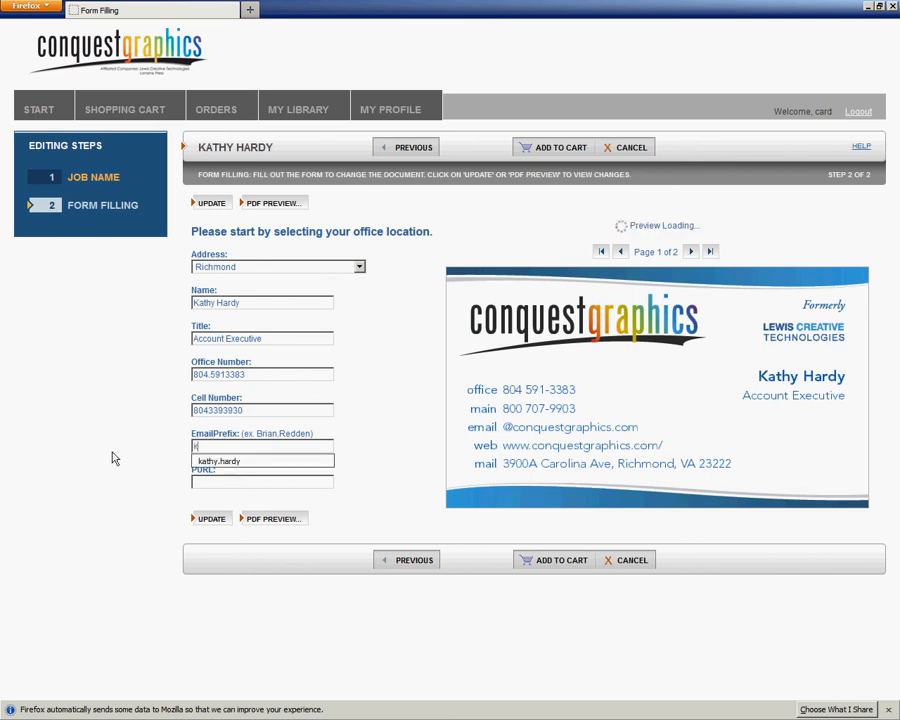
{"action": "left_click", "coordinate": [202, 462]}
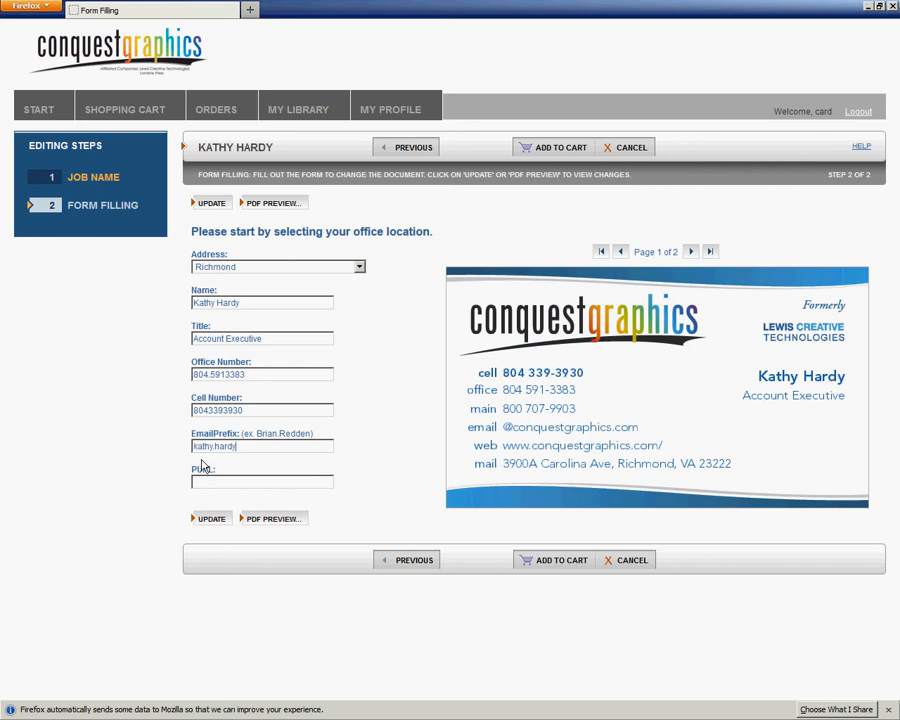
{"action": "left_click", "coordinate": [269, 410]}
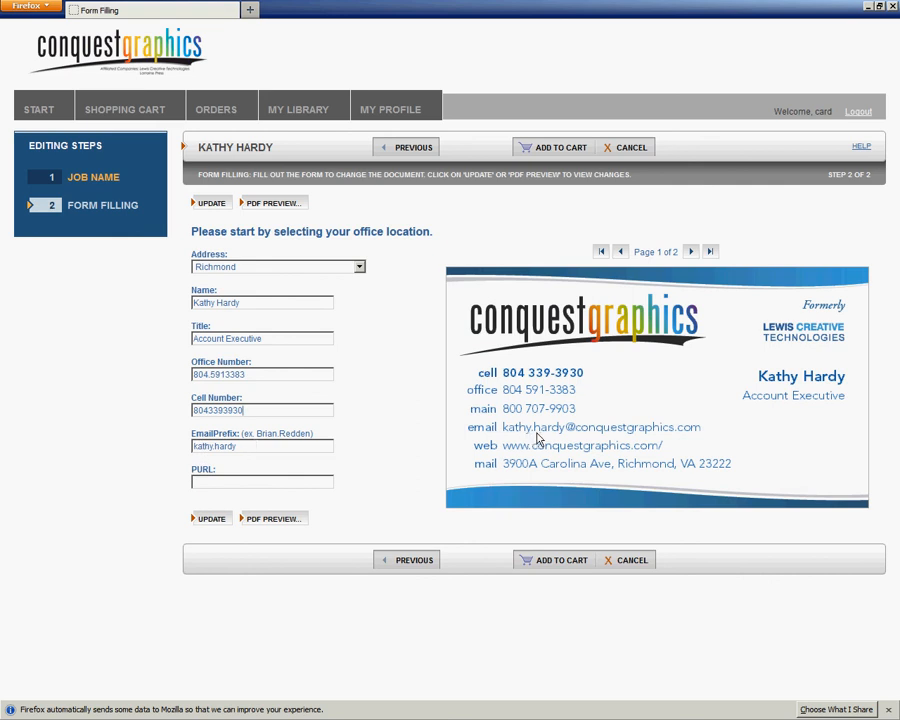
Fill PURL with the cardholder's first name and preview page 2 showing the QR code.
{"action": "left_click", "coordinate": [199, 481]}
{"action": "type", "text": "k"}
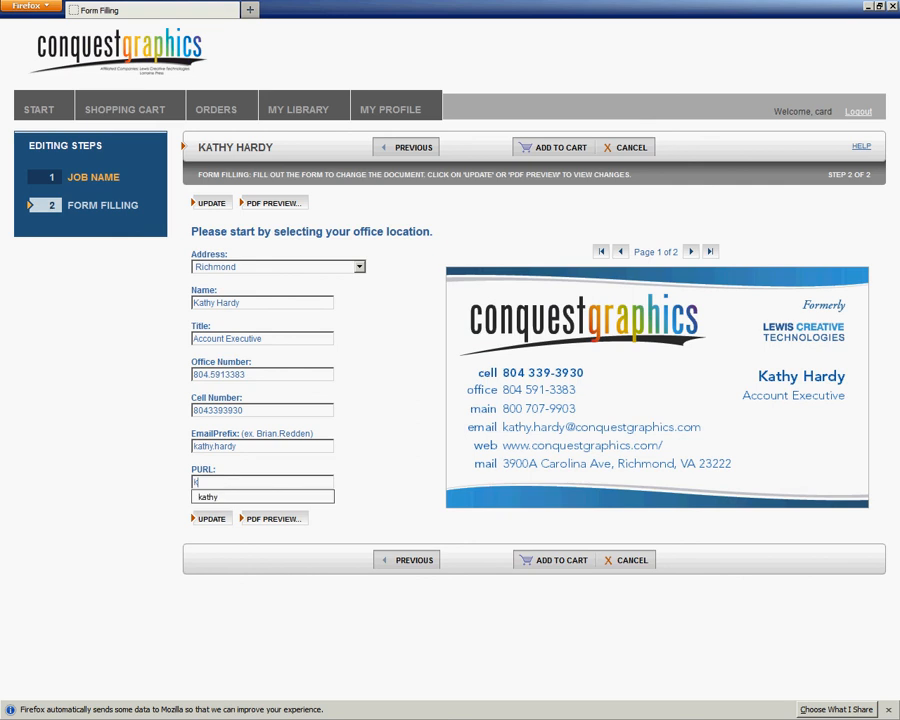
{"action": "left_click", "coordinate": [231, 497]}
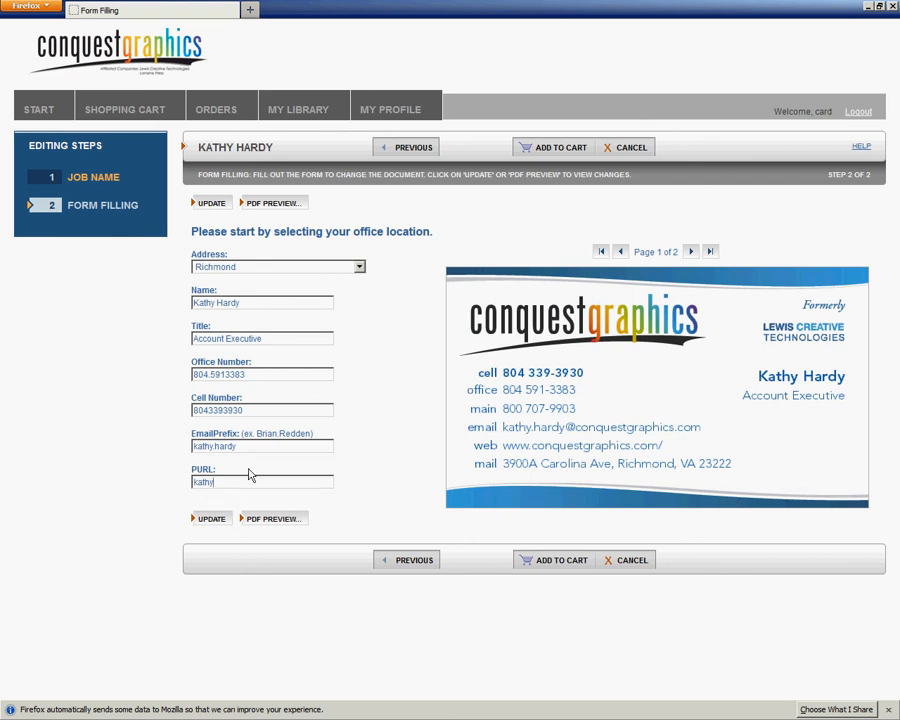
{"action": "left_click", "coordinate": [246, 446]}
{"action": "left_click", "coordinate": [689, 252]}
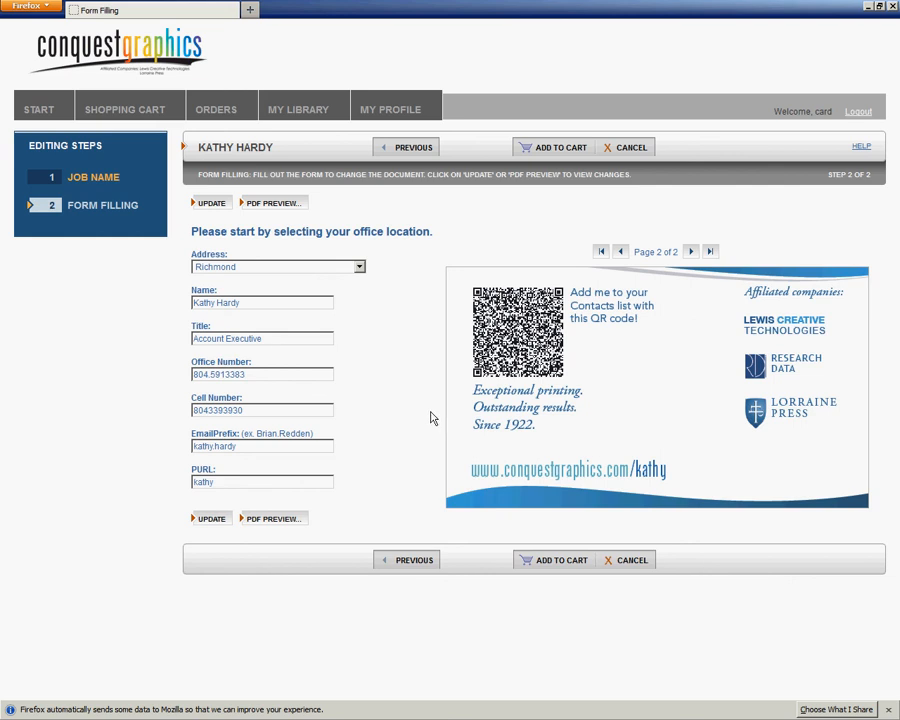
Add the completed Conquest Graphics business card to the shopping cart.
{"action": "left_click", "coordinate": [546, 562]}
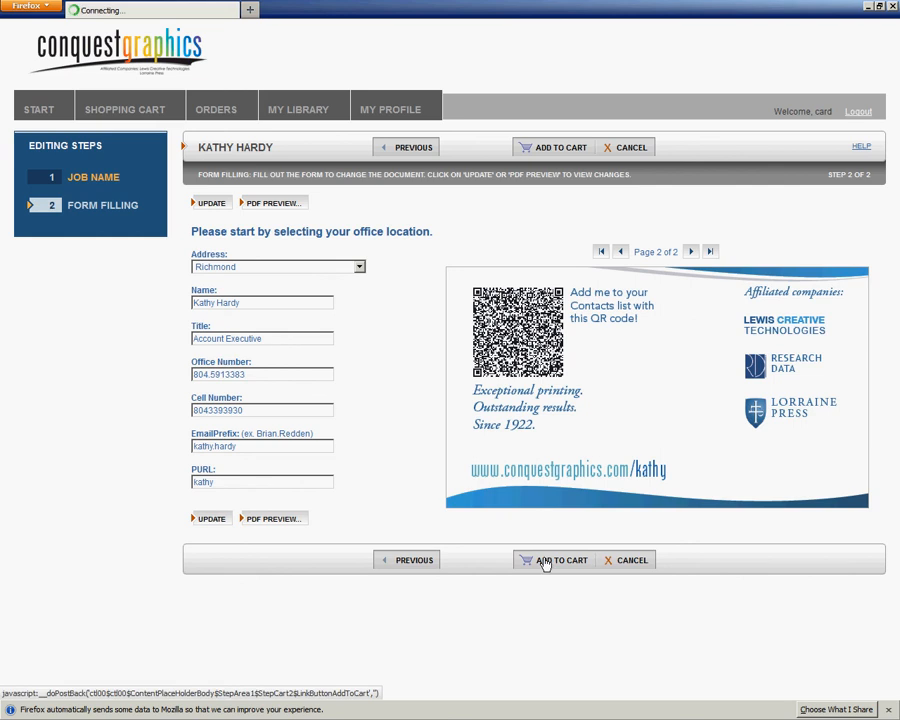